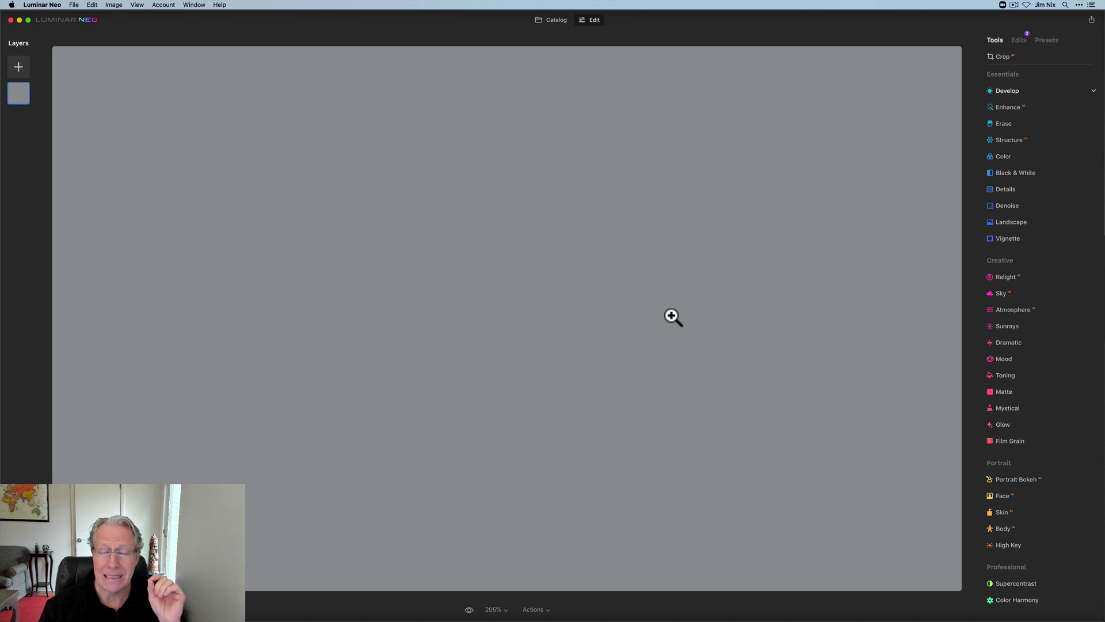
- Raise the Develop Exposure to its 5.00 maximum, turning the image fully white
left_click(1009, 92)
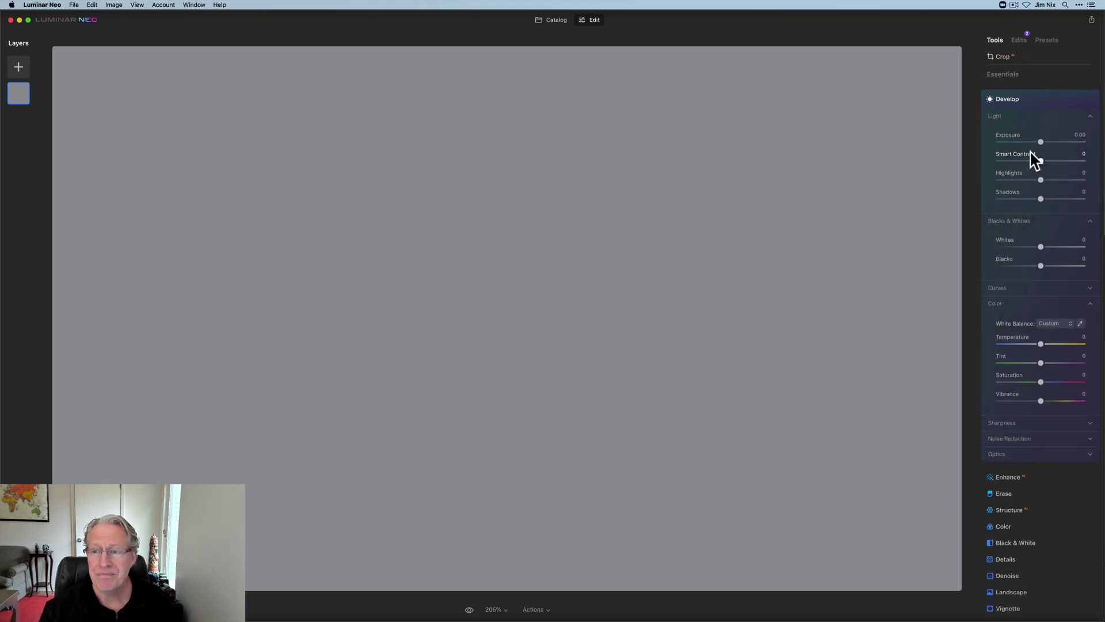
left_click_drag(1041, 142, 1101, 148)
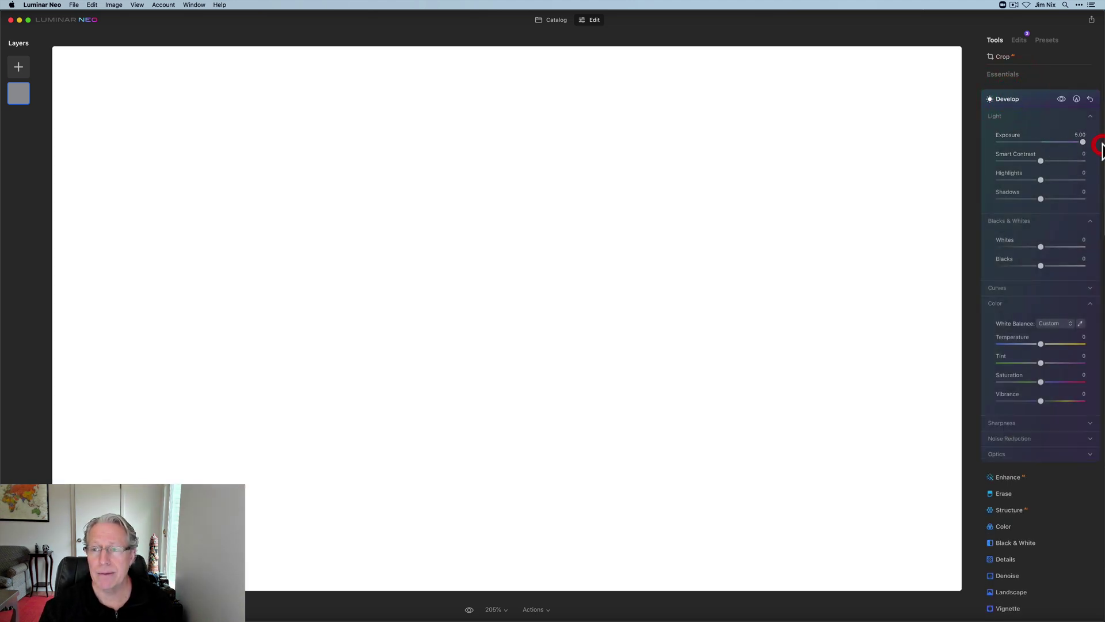
- Attach a Paint Mask to the Develop adjustment, leaving the painting brush active rather than the eraser
left_click(1076, 99)
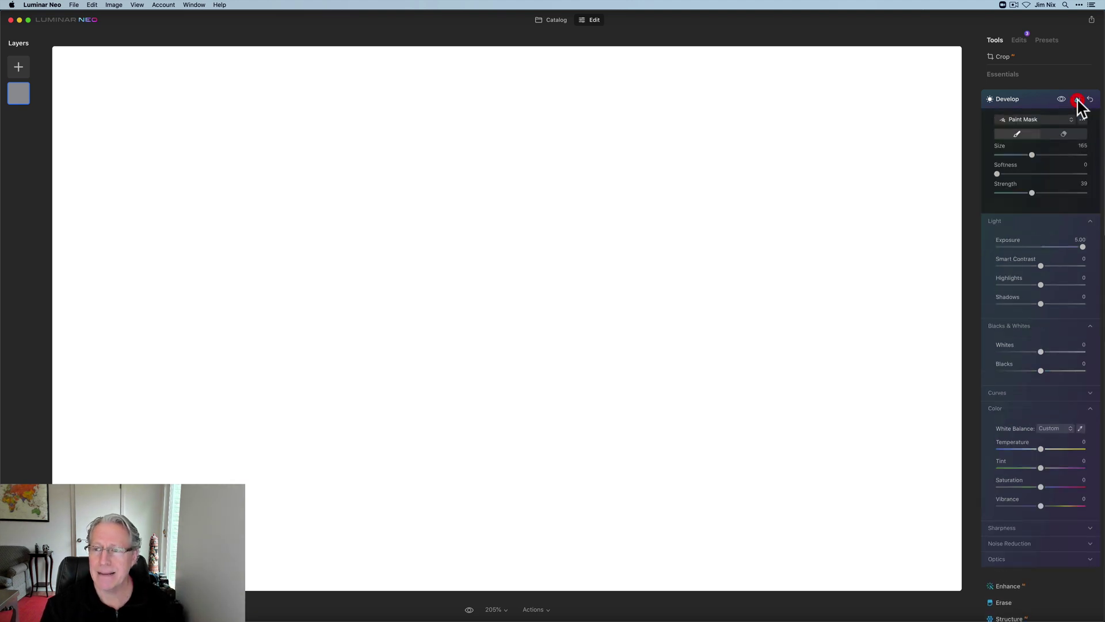
left_click(1035, 128)
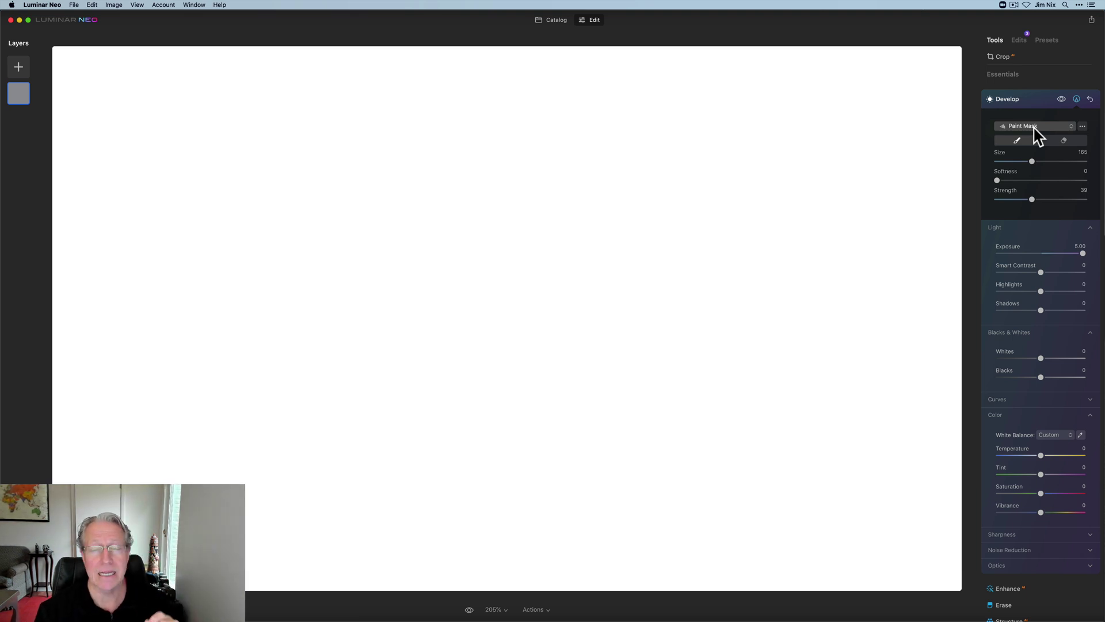
left_click(1034, 127)
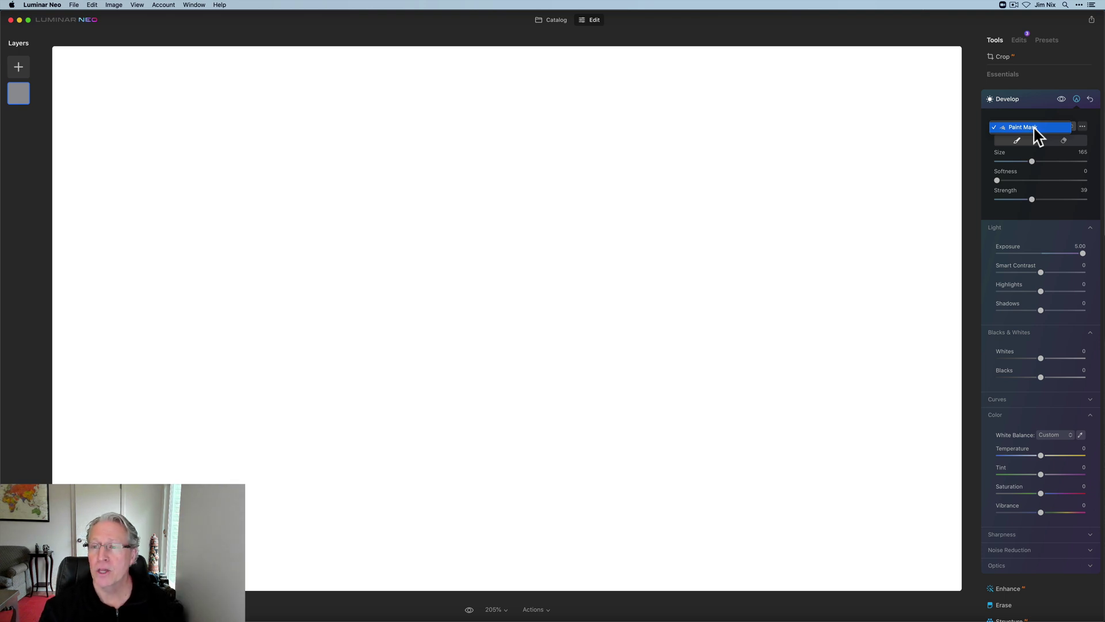
left_click(1034, 127)
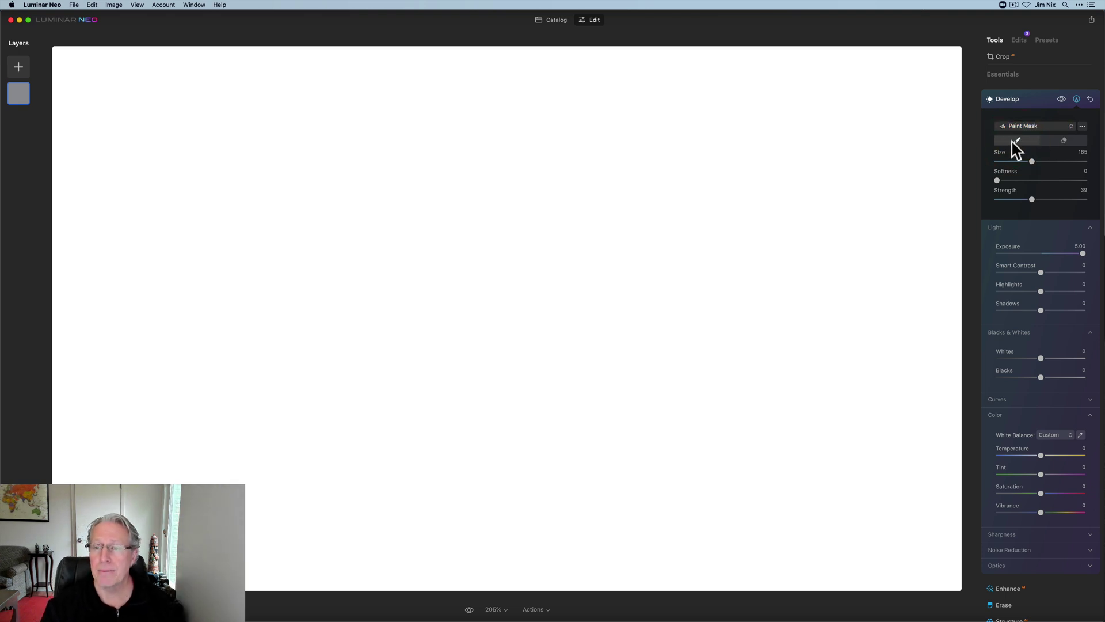
left_click(1065, 142)
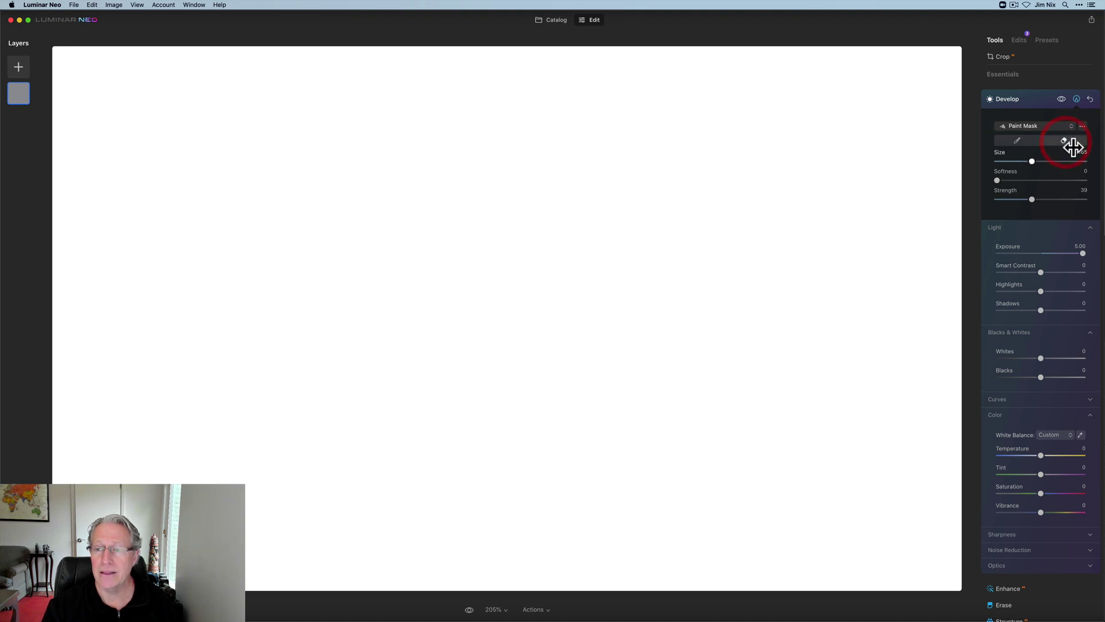
left_click(1030, 144)
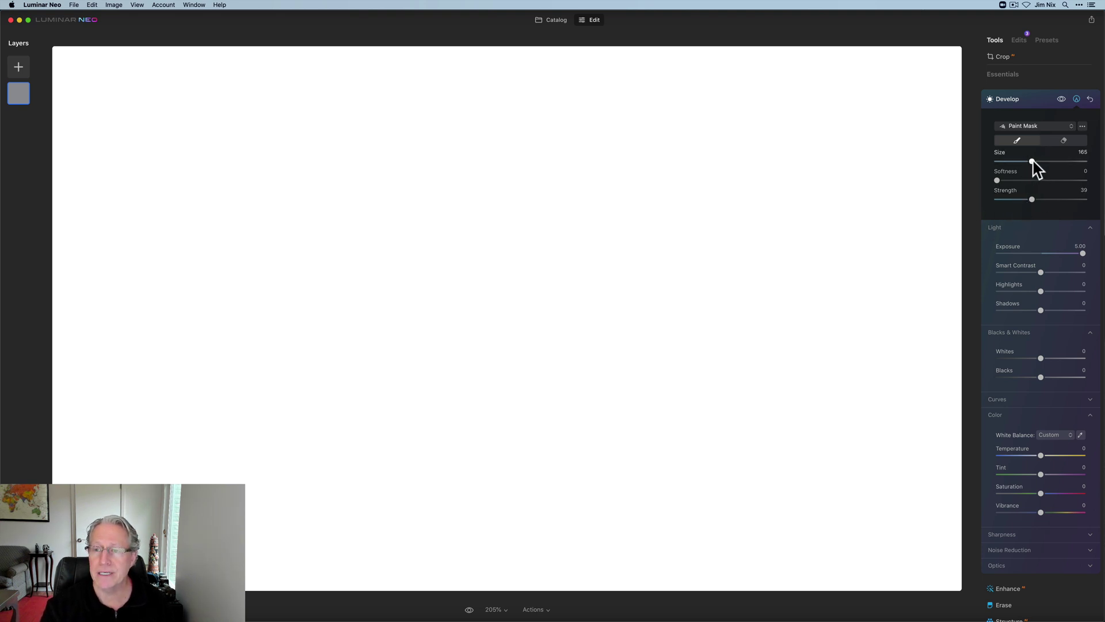
- Set the Paint Mask brush to Size 207, Softness 100 and Strength 100
mouse_move(1031, 163)
left_mouse_down()
mouse_move(1013, 179)
mouse_move(1028, 179)
left_mouse_up()
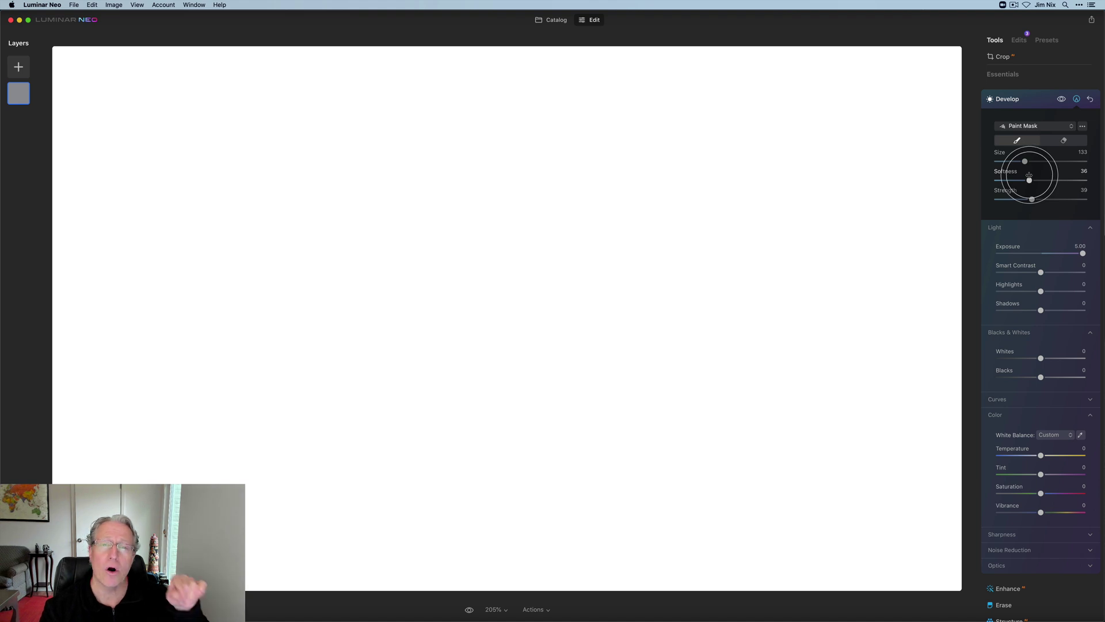
left_click_drag(1029, 175, 1078, 176)
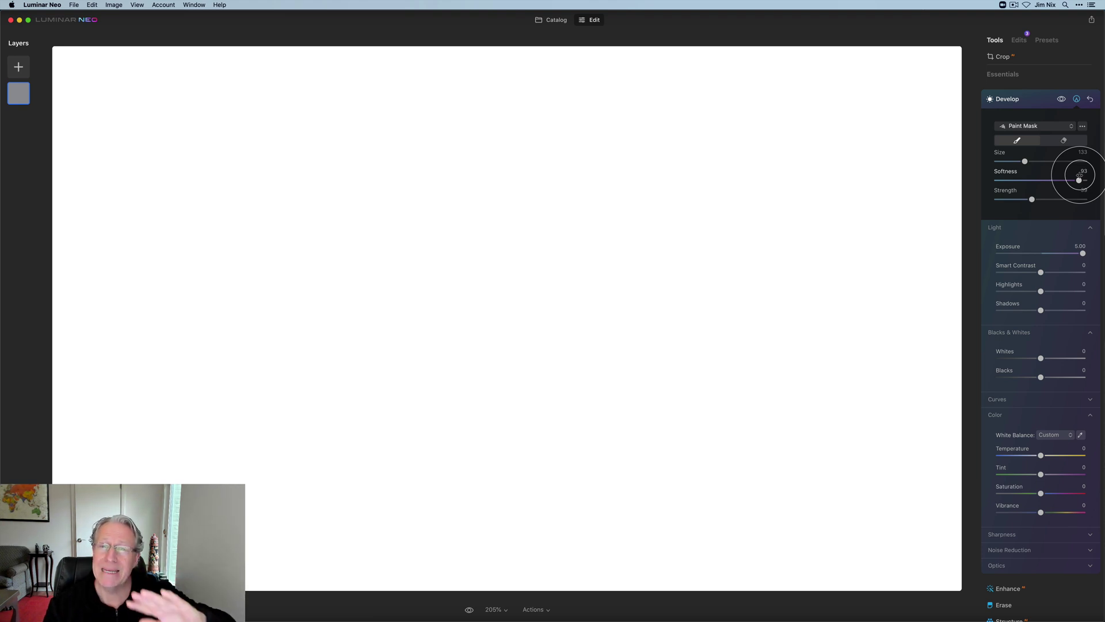
left_click_drag(1080, 179, 996, 179)
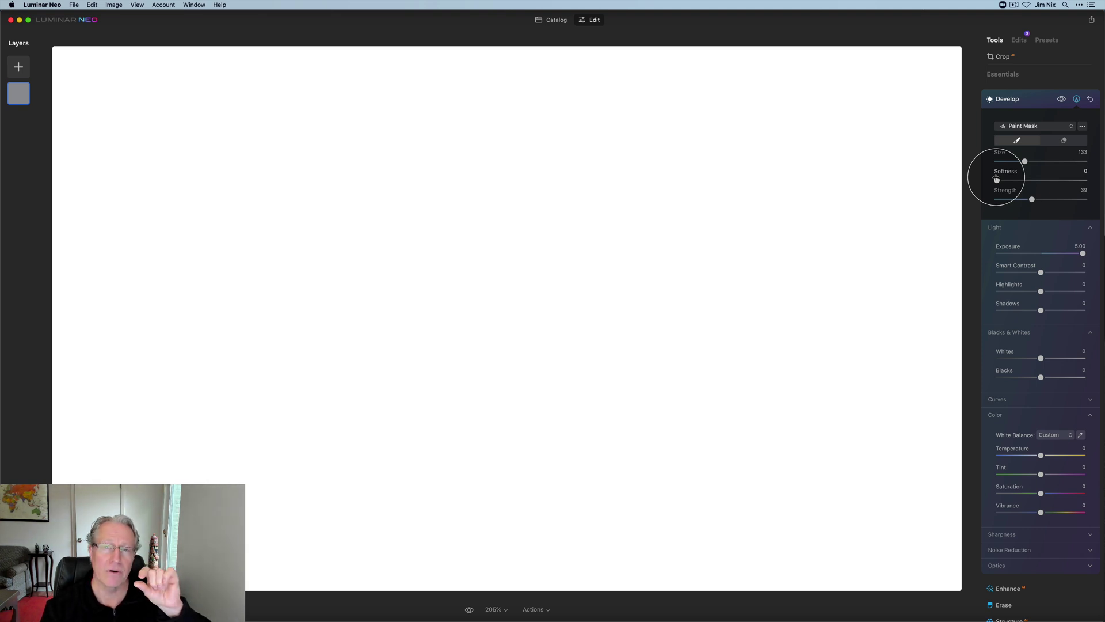
mouse_move(996, 179)
left_mouse_down()
mouse_move(1088, 181)
mouse_move(1038, 199)
mouse_move(1092, 201)
left_mouse_up()
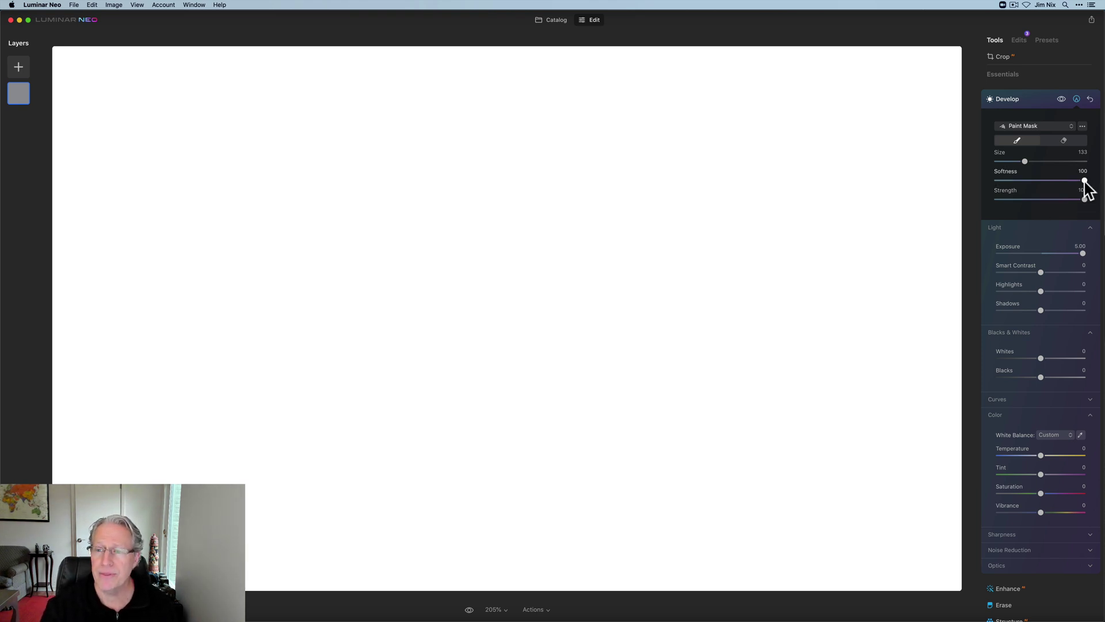
left_click_drag(1025, 161, 1040, 161)
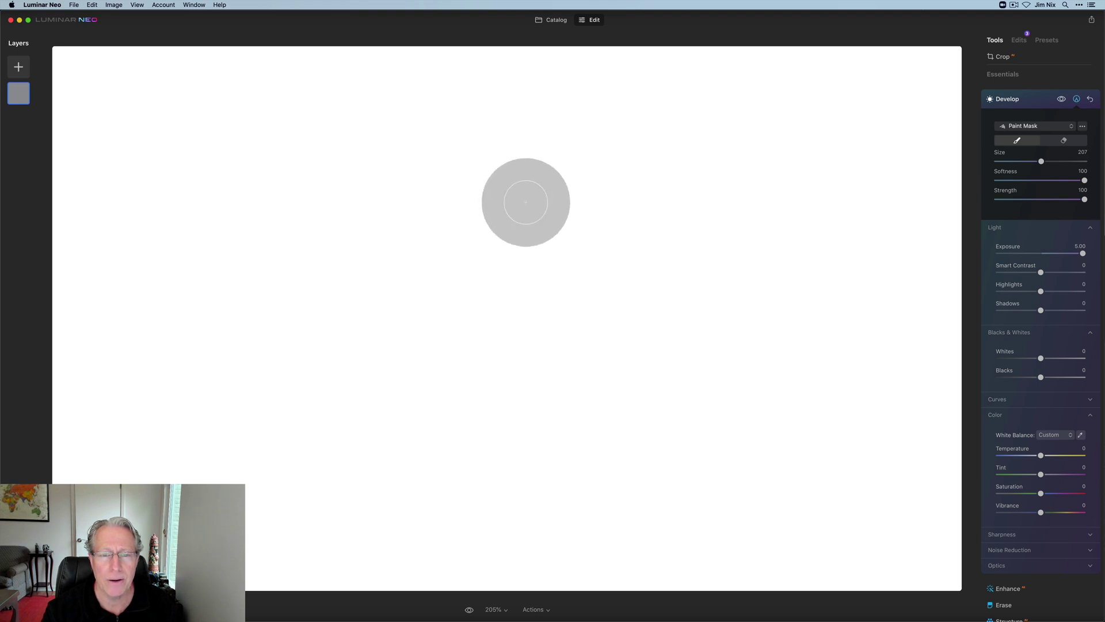
- Paint a soft-edged horizontal mask stroke across the upper middle of the image
left_click(391, 215)
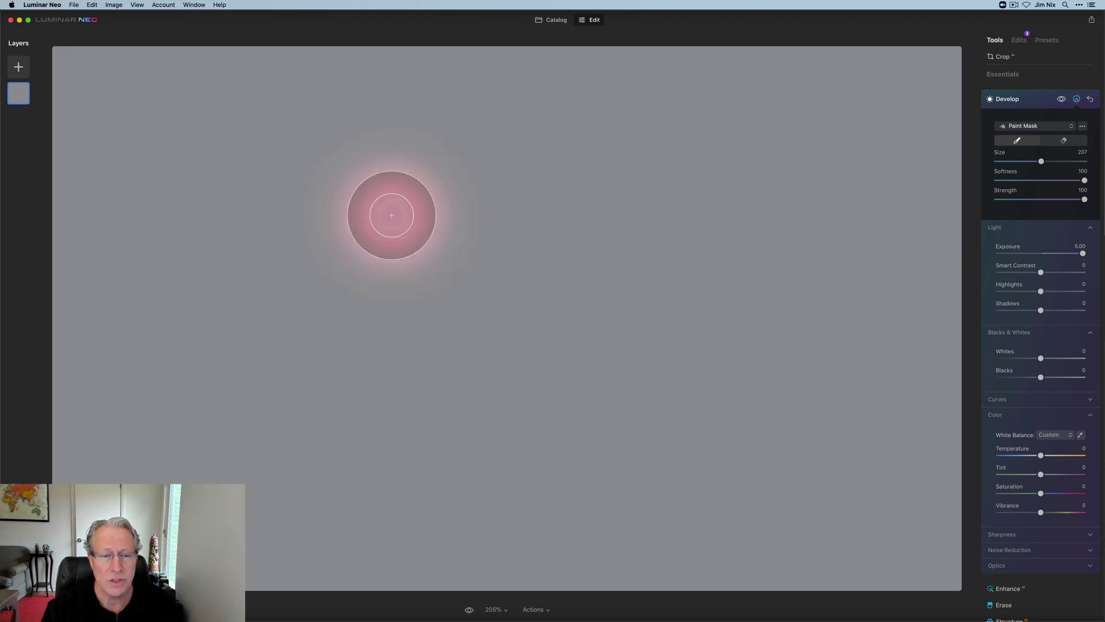
left_click_drag(391, 215, 666, 212)
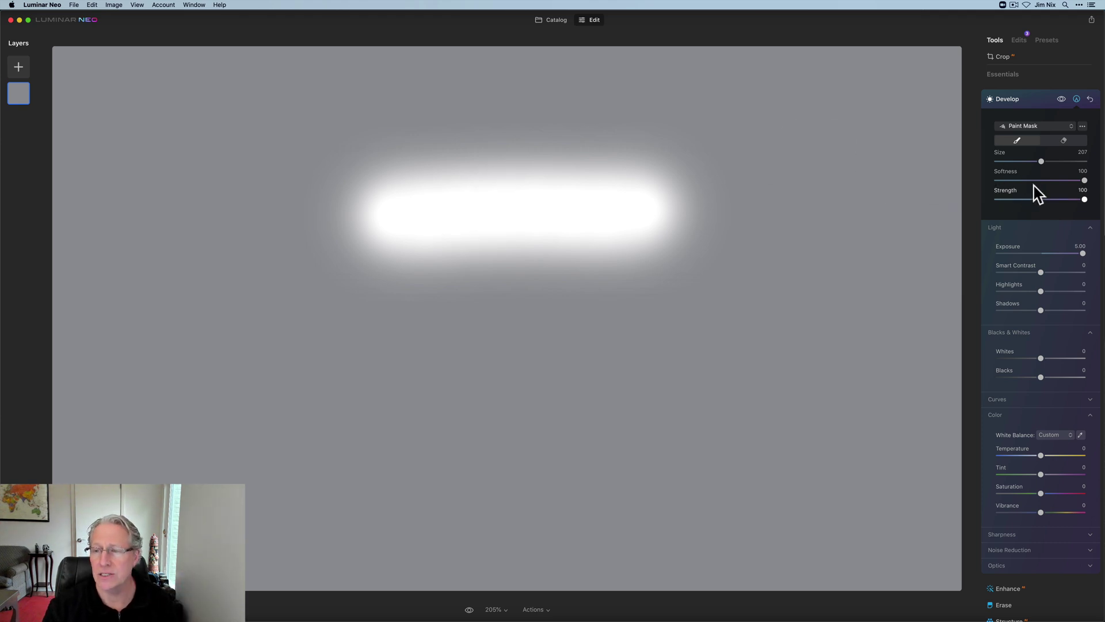
- Paint a hard-edged stroke at Softness 0 below the first, ending with Softness at 0
left_click_drag(1085, 180, 986, 180)
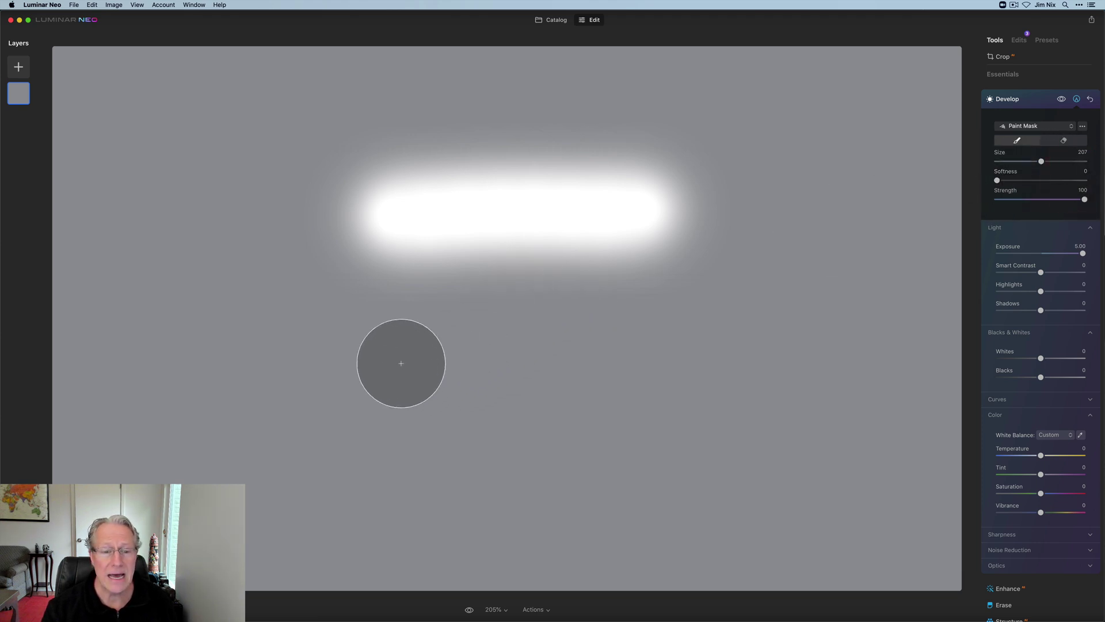
left_click_drag(399, 363, 652, 354)
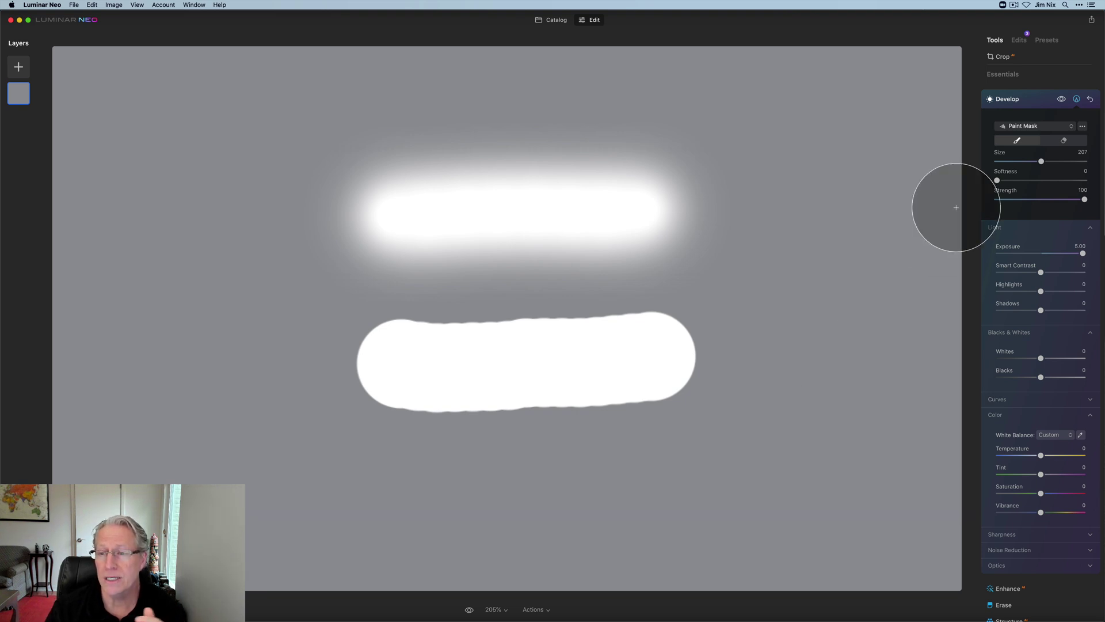
double_click(996, 180)
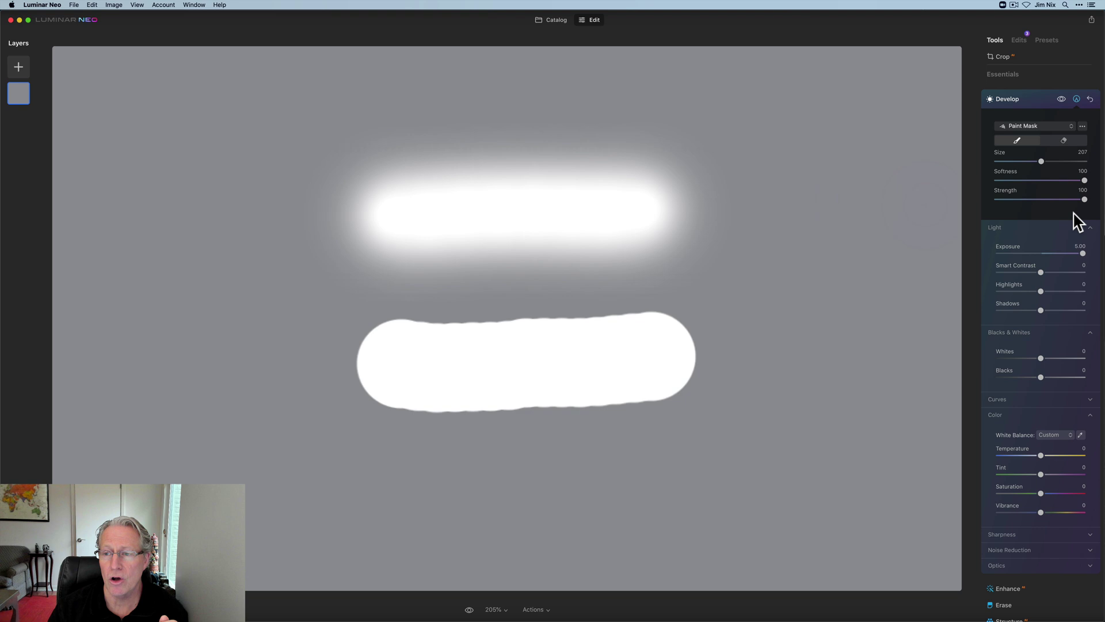
left_click_drag(1087, 180, 997, 180)
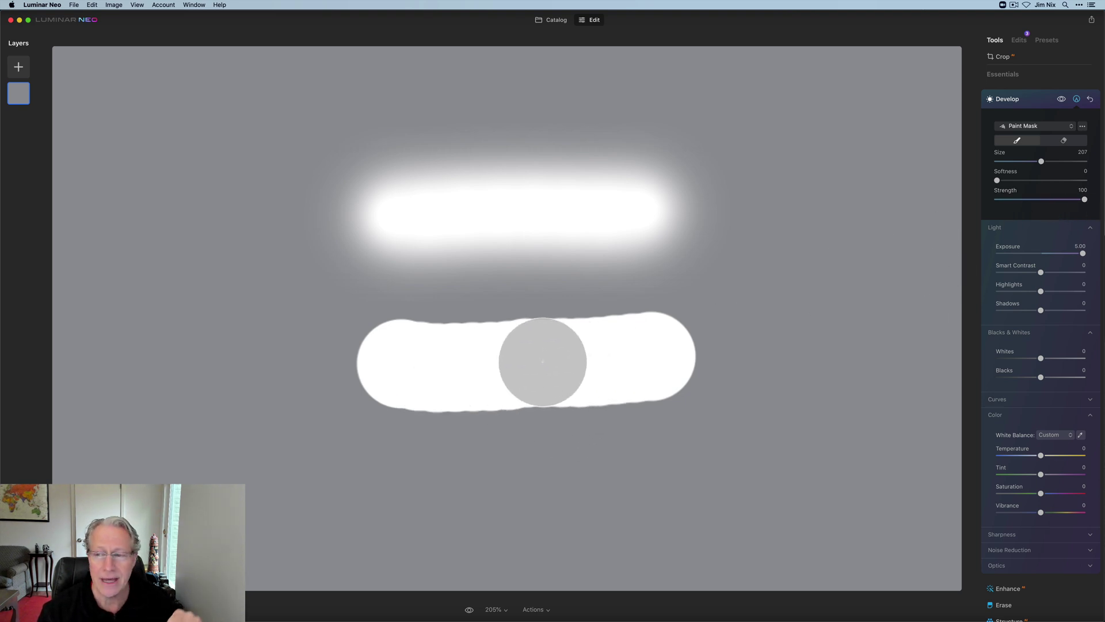
- Paint a fainter horizontal stroke near the bottom with brush Strength 48
left_click(1039, 199)
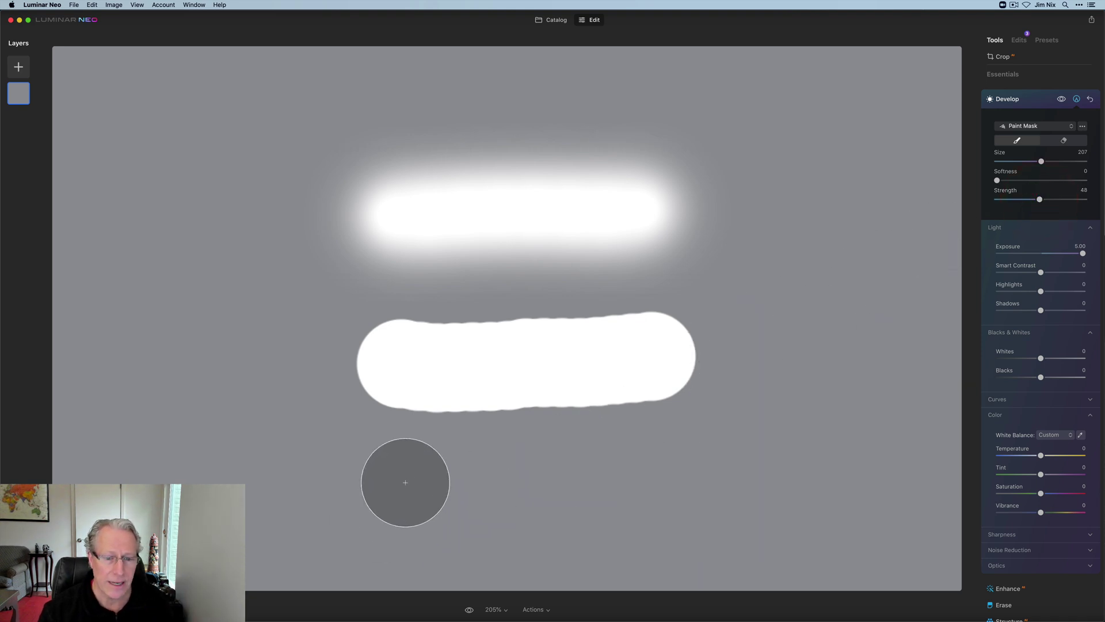
left_click_drag(404, 481, 670, 468)
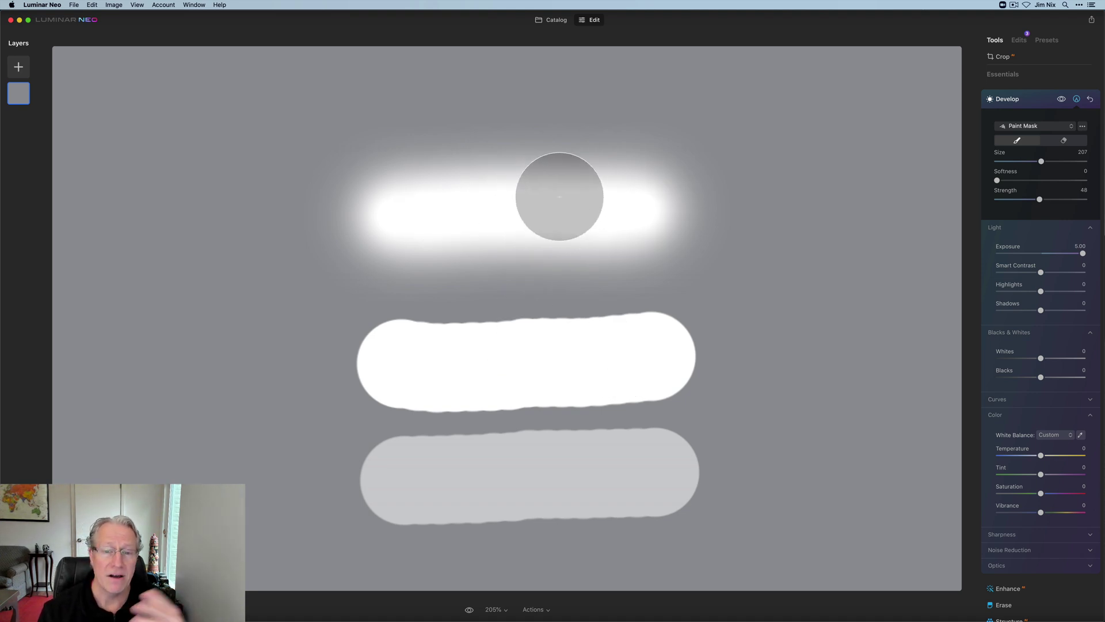
- Erase all practice strokes with the eraser at Strength 100, then reset the Develop adjustments
left_click(1063, 141)
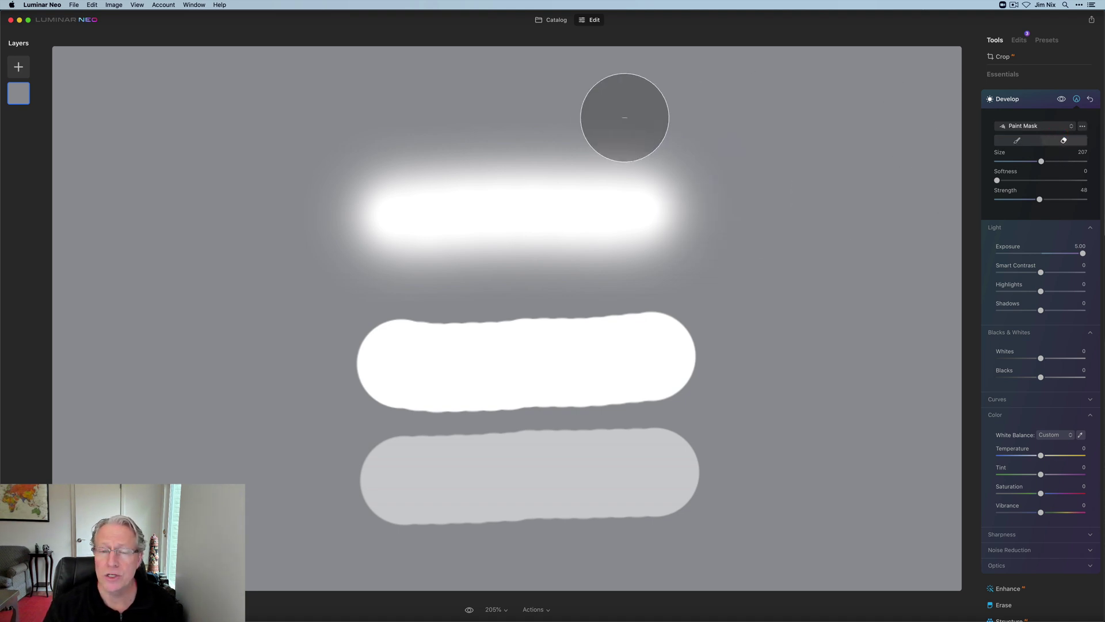
mouse_move(548, 143)
left_mouse_down()
mouse_move(609, 161)
mouse_move(669, 196)
mouse_move(506, 187)
mouse_move(702, 241)
mouse_move(492, 241)
mouse_move(364, 190)
mouse_move(573, 177)
mouse_move(545, 157)
mouse_move(588, 187)
mouse_move(735, 202)
left_mouse_up()
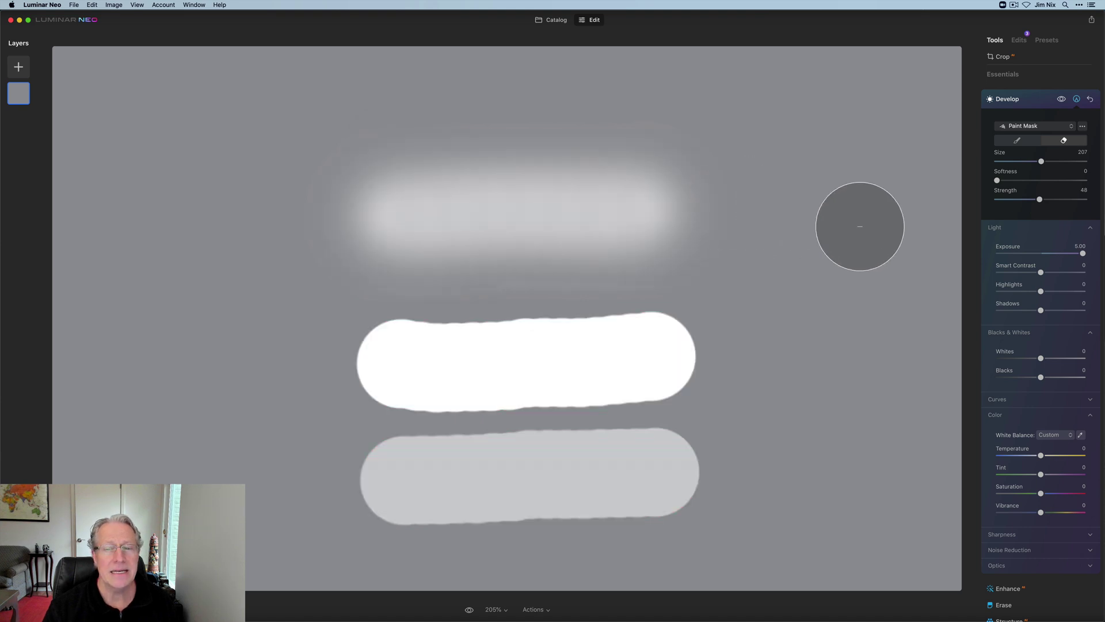
left_click_drag(1040, 199, 1093, 200)
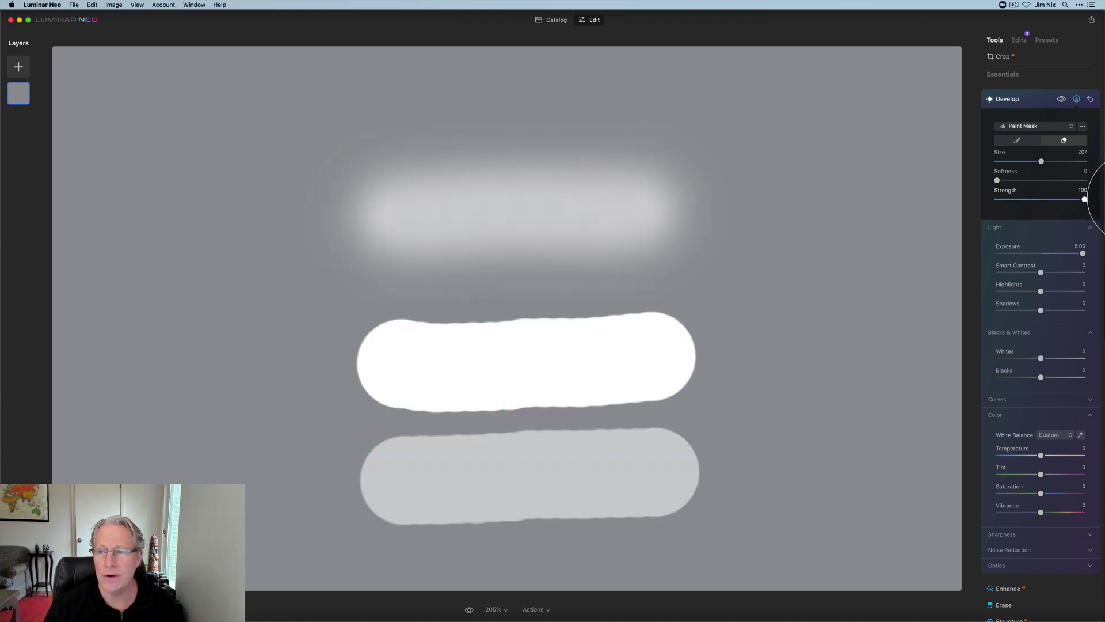
mouse_move(526, 179)
left_mouse_down()
mouse_move(709, 185)
mouse_move(534, 135)
mouse_move(731, 244)
mouse_move(537, 226)
mouse_move(653, 245)
mouse_move(345, 248)
mouse_move(606, 220)
mouse_move(469, 157)
mouse_move(372, 195)
mouse_move(480, 160)
mouse_move(312, 211)
mouse_move(728, 249)
left_mouse_up()
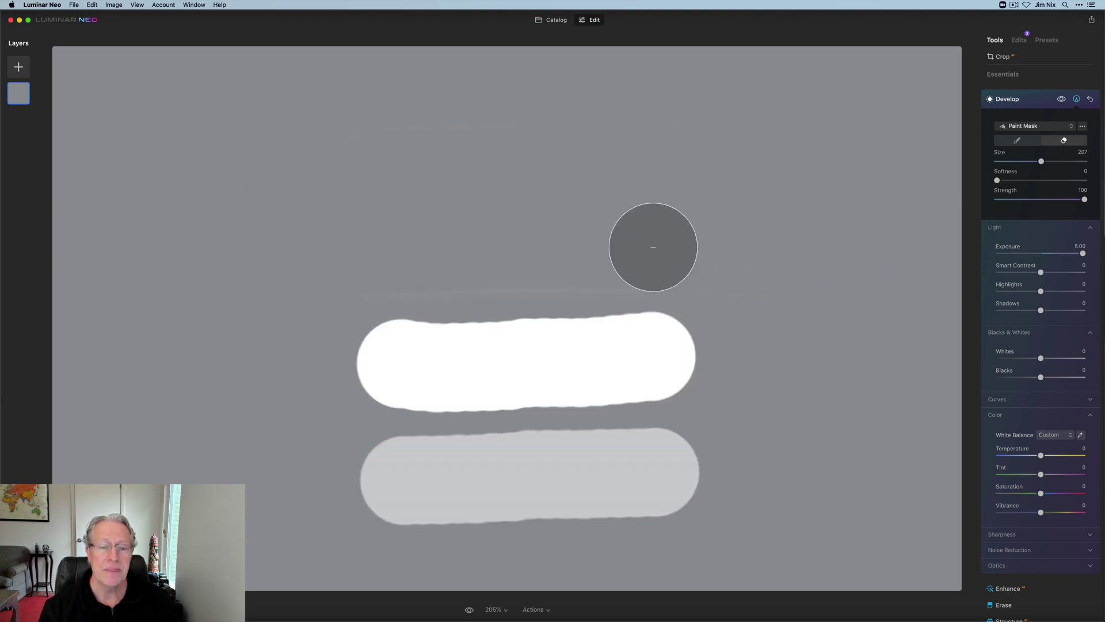
mouse_move(647, 281)
left_mouse_down()
mouse_move(674, 501)
mouse_move(686, 315)
mouse_move(671, 302)
mouse_move(635, 469)
mouse_move(639, 526)
left_mouse_up()
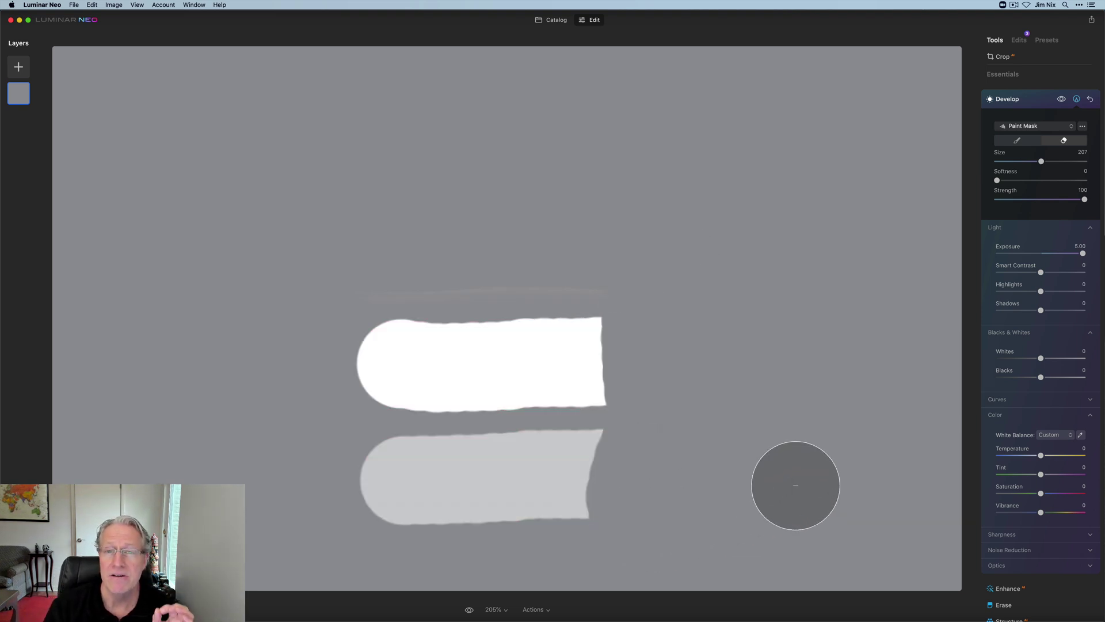
left_click(1090, 99)
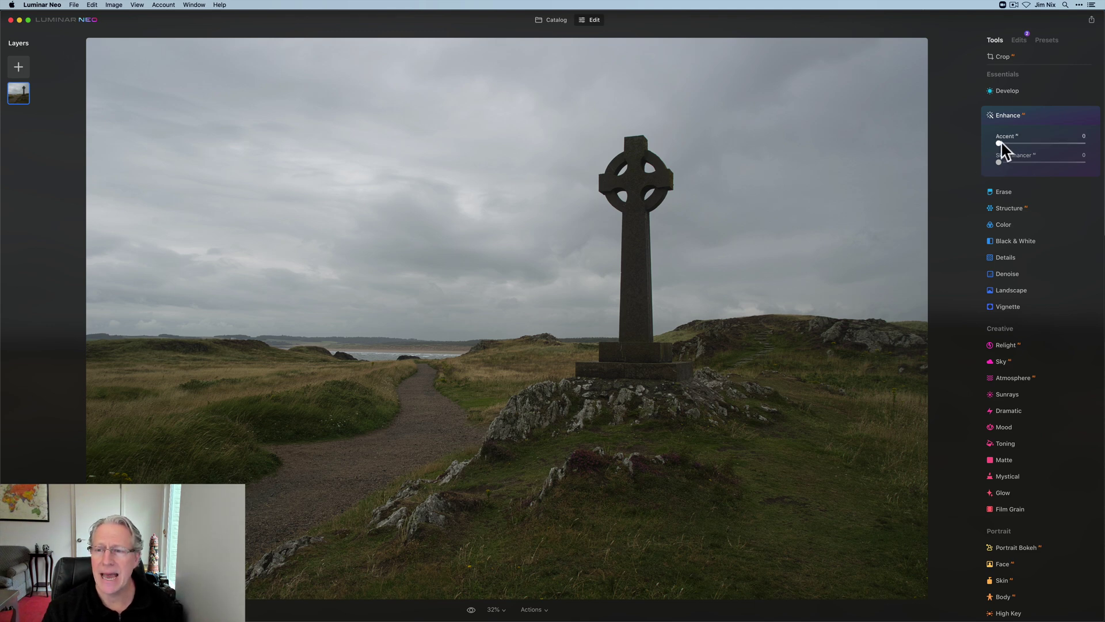
- Boost Enhance Accent to 60 and set Develop Temperature to -20
mouse_move(1054, 143)
left_mouse_down()
mouse_move(1089, 143)
mouse_move(1067, 142)
left_mouse_up()
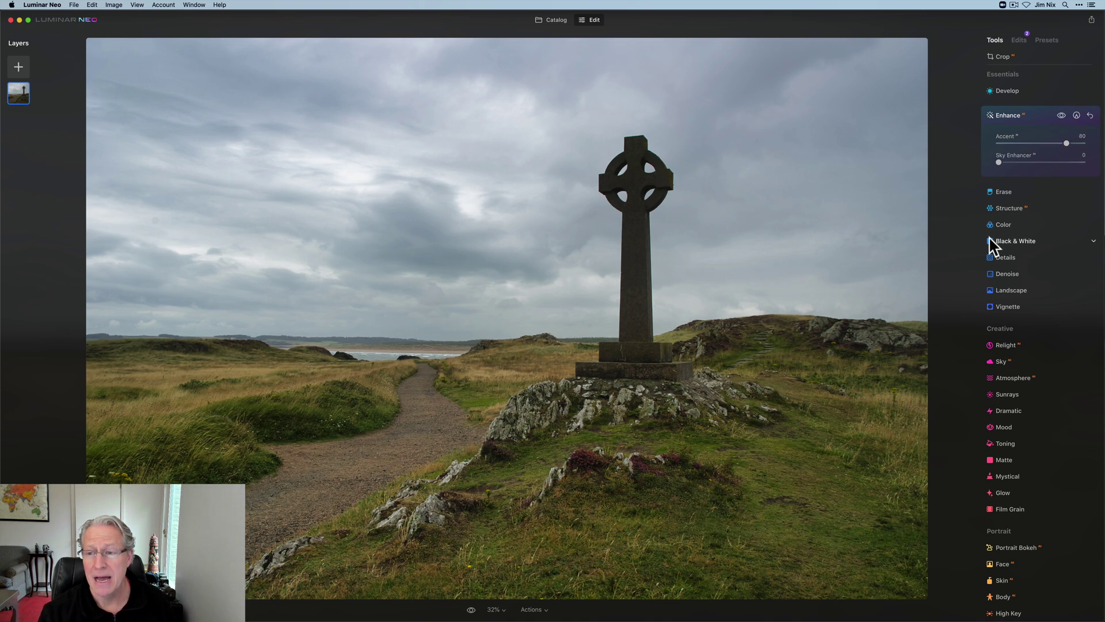
left_click(1013, 92)
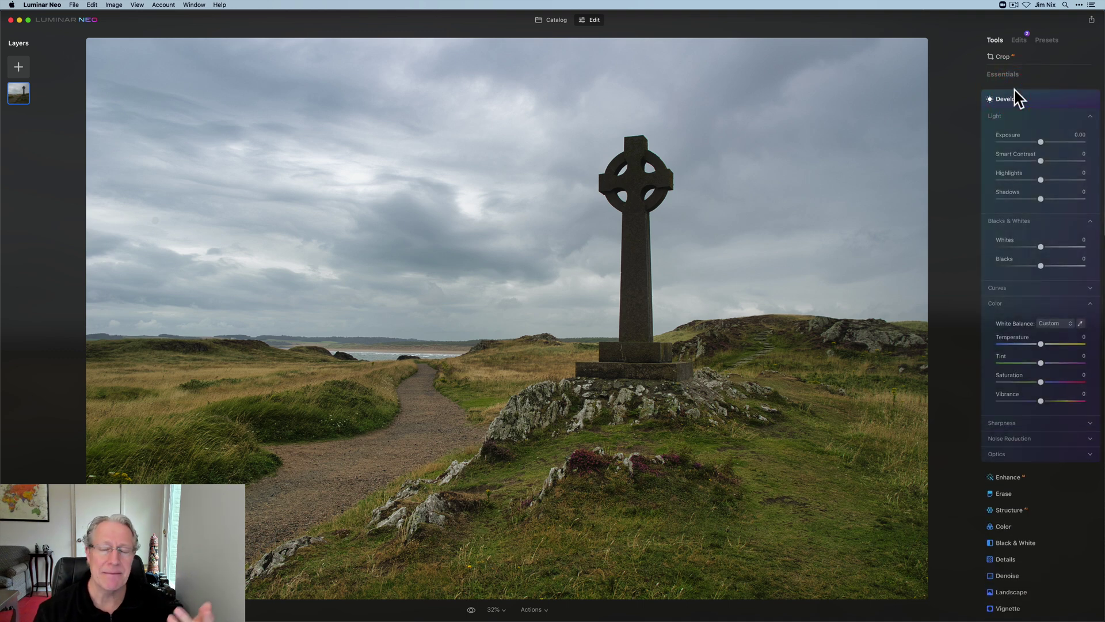
left_click_drag(1040, 345, 1037, 344)
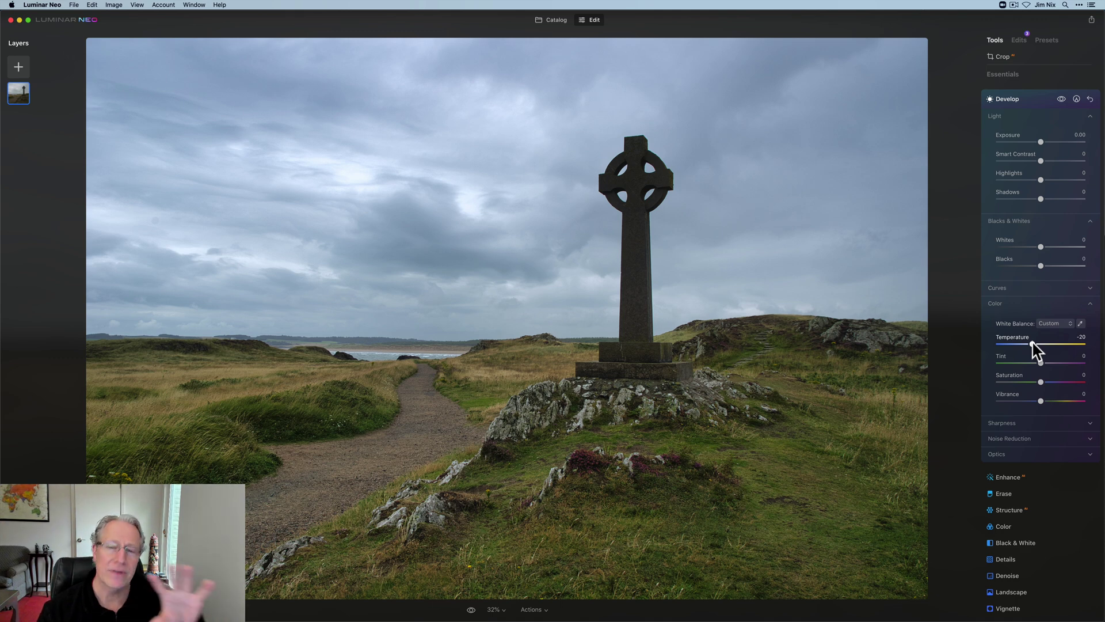
- Add a Paint Mask with Softness 100 and brush it over the cross and the whole sky
left_click(1076, 99)
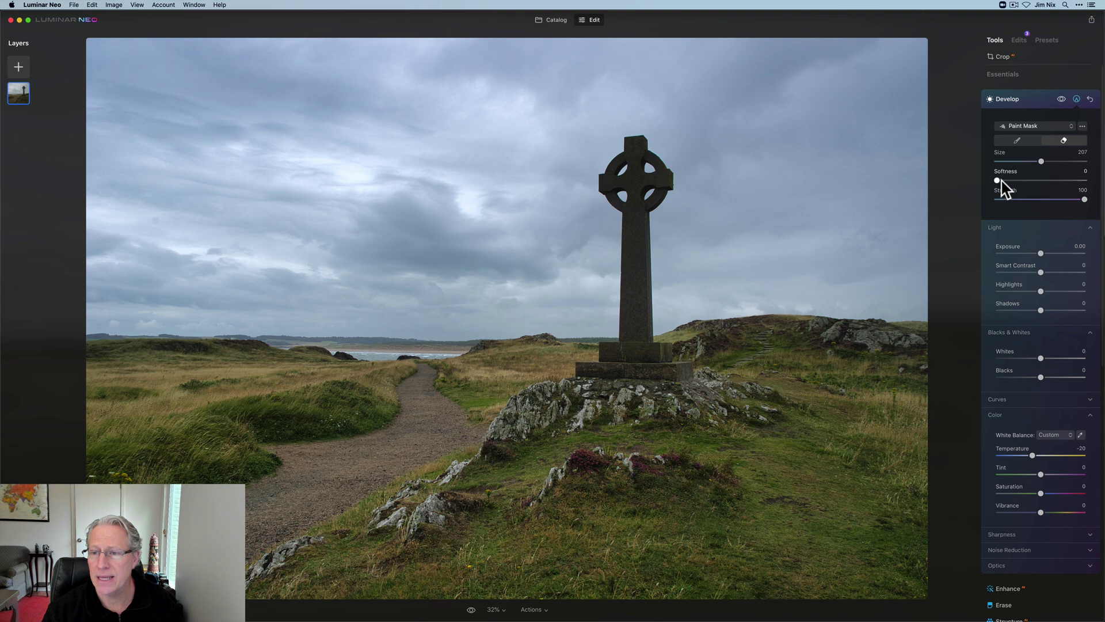
mouse_move(997, 181)
left_mouse_down()
mouse_move(1075, 178)
mouse_move(1052, 161)
left_mouse_up()
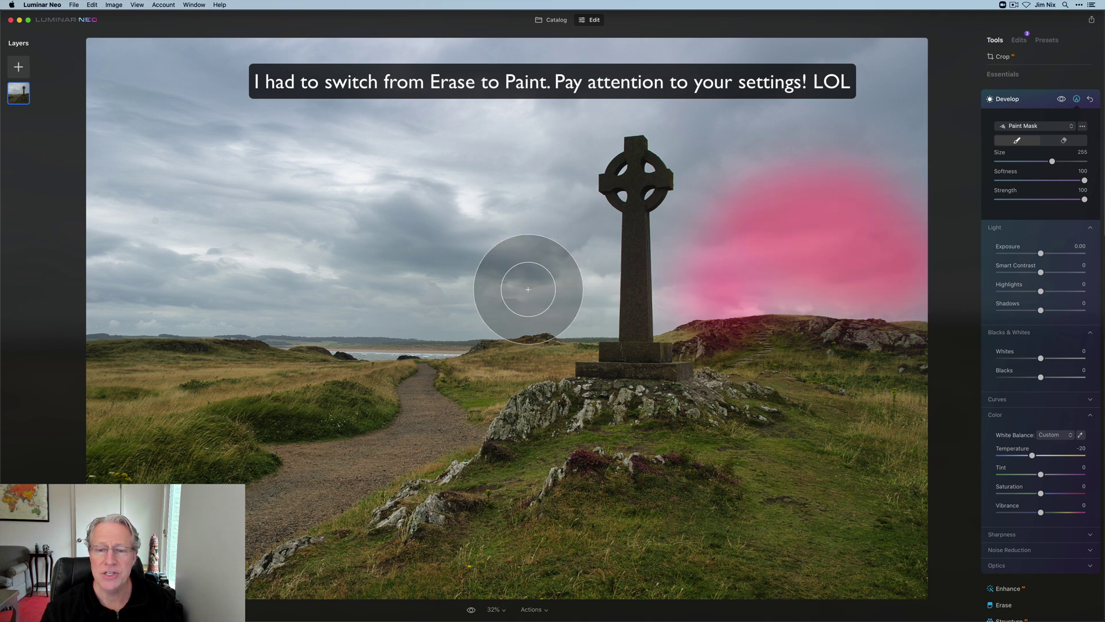
mouse_move(654, 276)
left_mouse_down()
mouse_move(634, 183)
mouse_move(765, 147)
mouse_move(906, 233)
mouse_move(770, 136)
left_mouse_up()
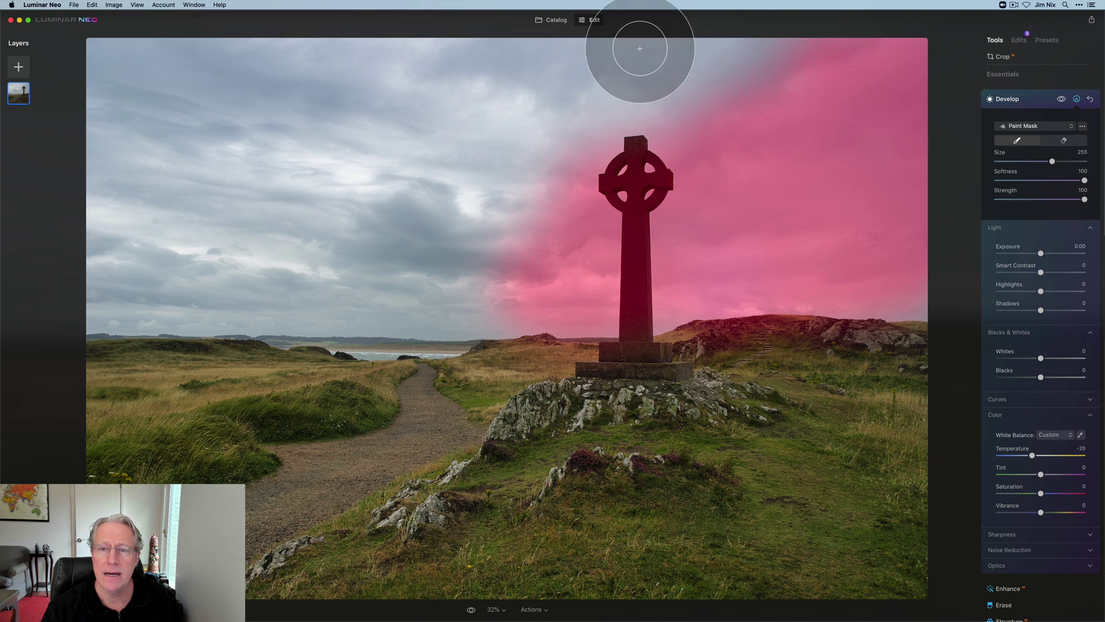
mouse_move(526, 99)
left_mouse_down()
mouse_move(520, 280)
mouse_move(398, 265)
mouse_move(59, 276)
mouse_move(418, 182)
mouse_move(202, 174)
mouse_move(490, 133)
mouse_move(351, 71)
mouse_move(473, 69)
mouse_move(99, 66)
mouse_move(104, 174)
left_mouse_up()
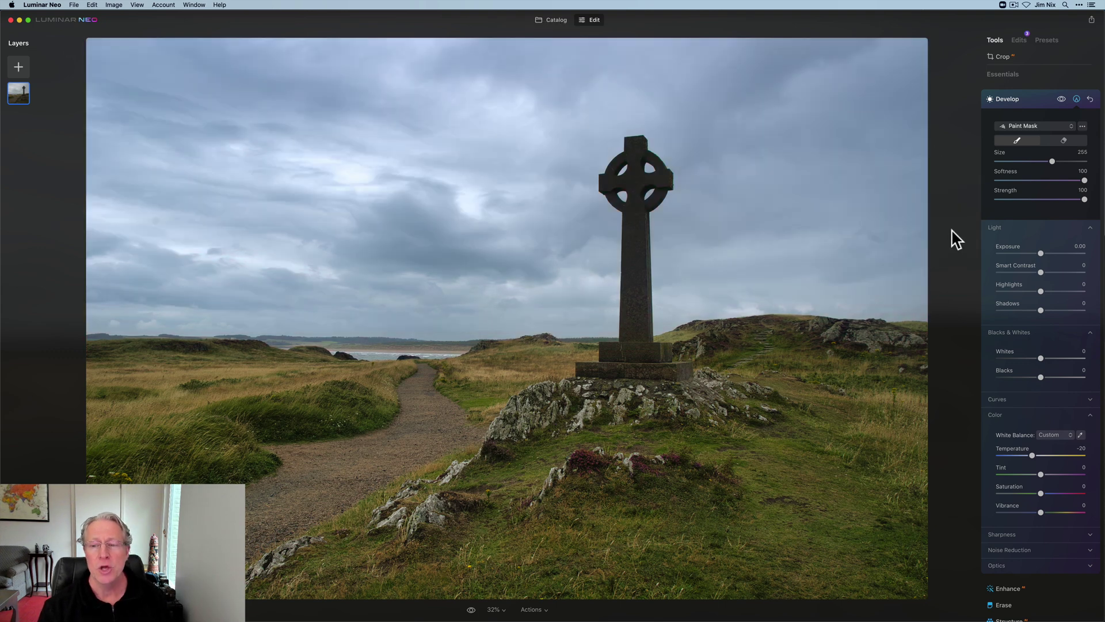
left_click(1062, 99)
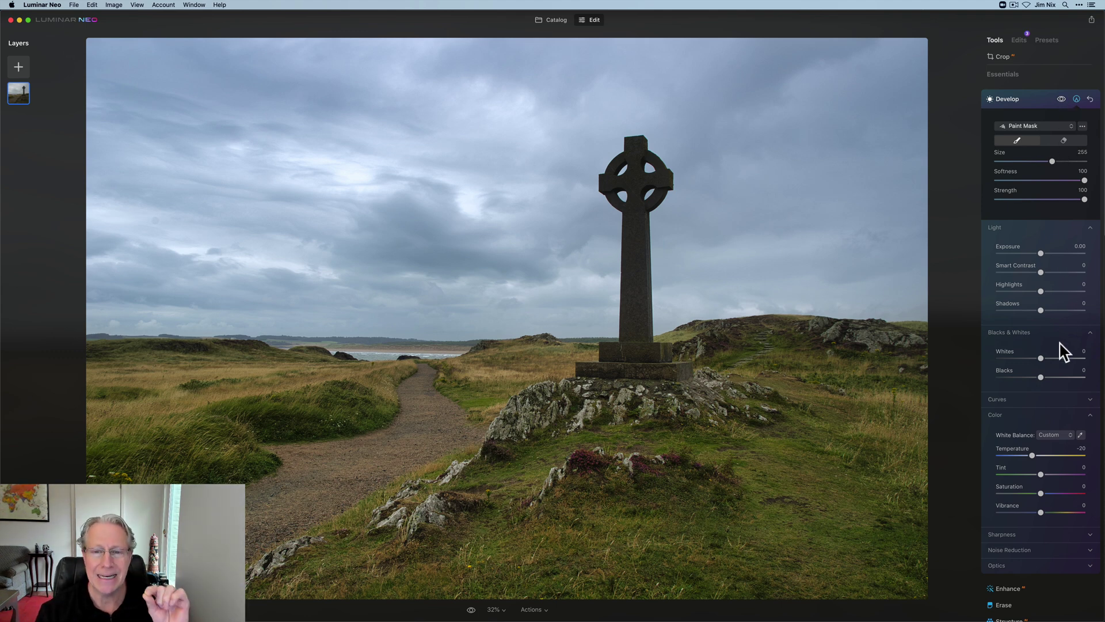
- Show the mask overlay, erase the mask spill on the right grass and hill, and close the mask
left_click(1083, 126)
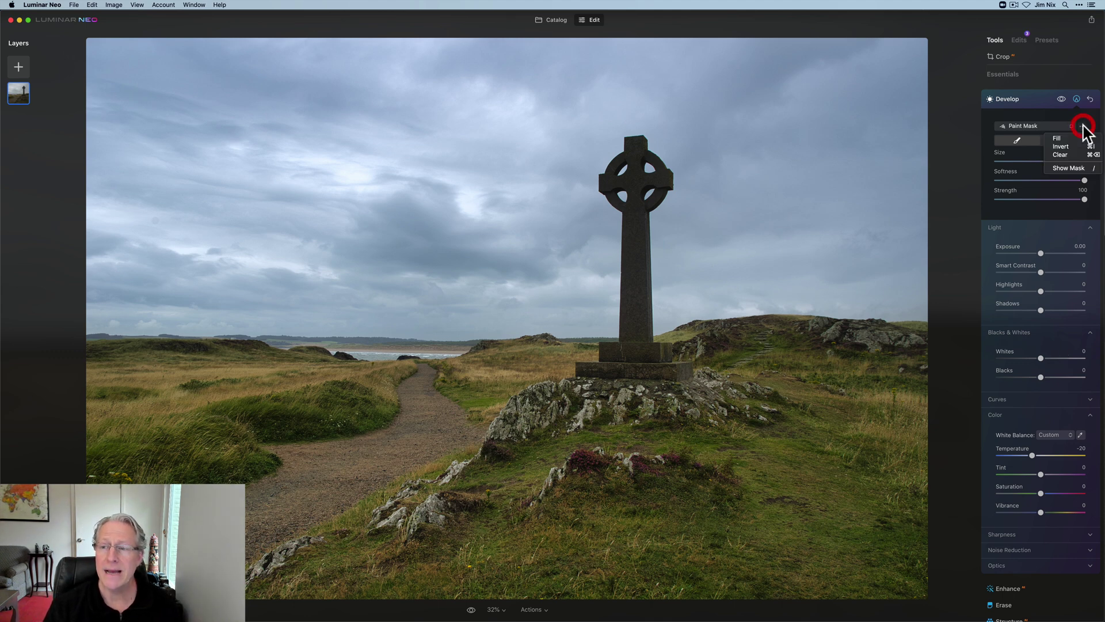
left_click(1069, 168)
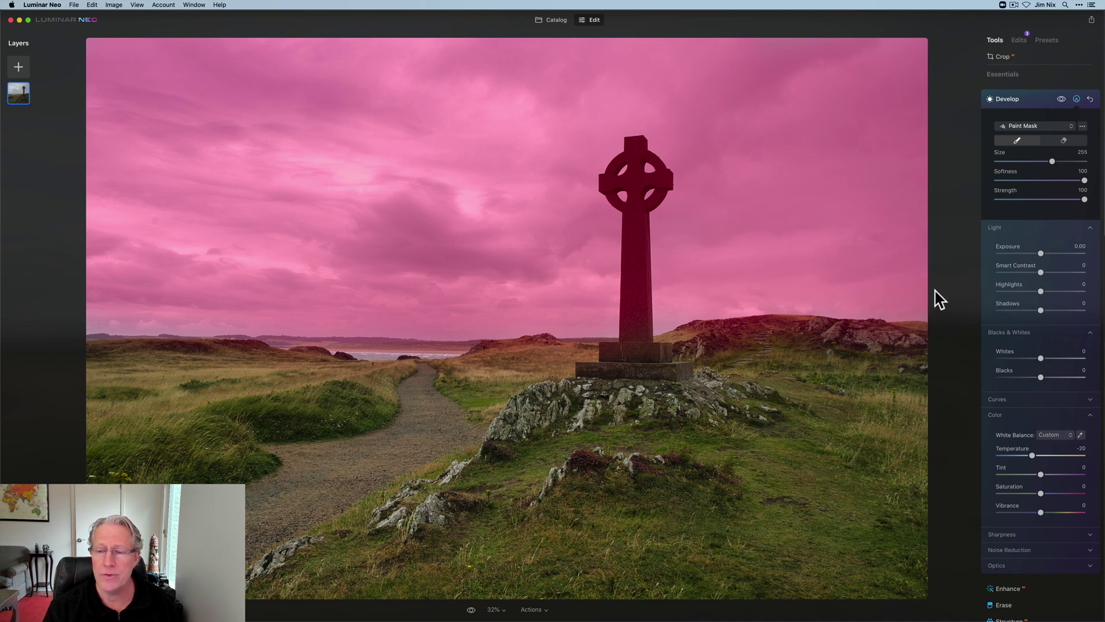
mouse_move(906, 397)
left_mouse_down()
mouse_move(869, 399)
mouse_move(889, 402)
mouse_move(846, 461)
left_mouse_up()
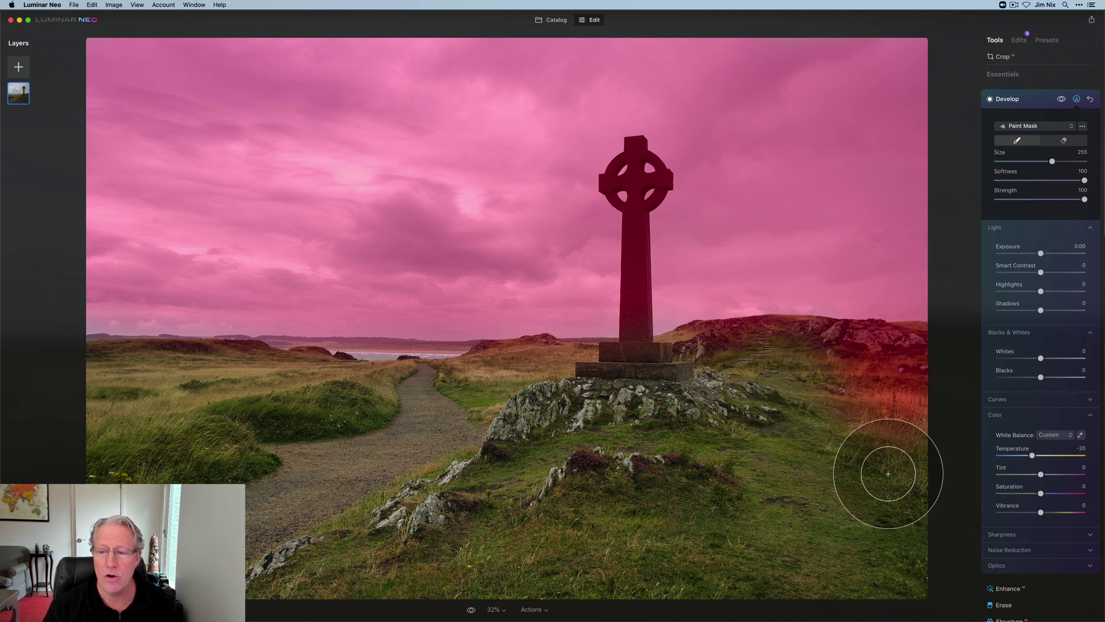
left_click(1064, 140)
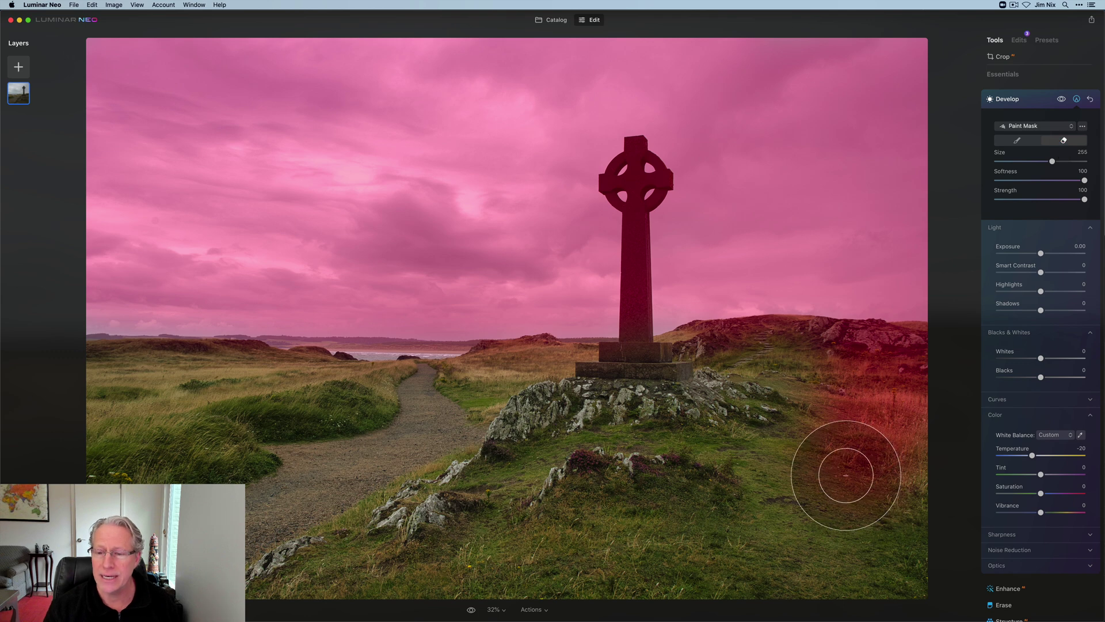
mouse_move(846, 475)
left_mouse_down()
mouse_move(893, 474)
mouse_move(808, 445)
mouse_move(932, 450)
mouse_move(851, 506)
left_mouse_up()
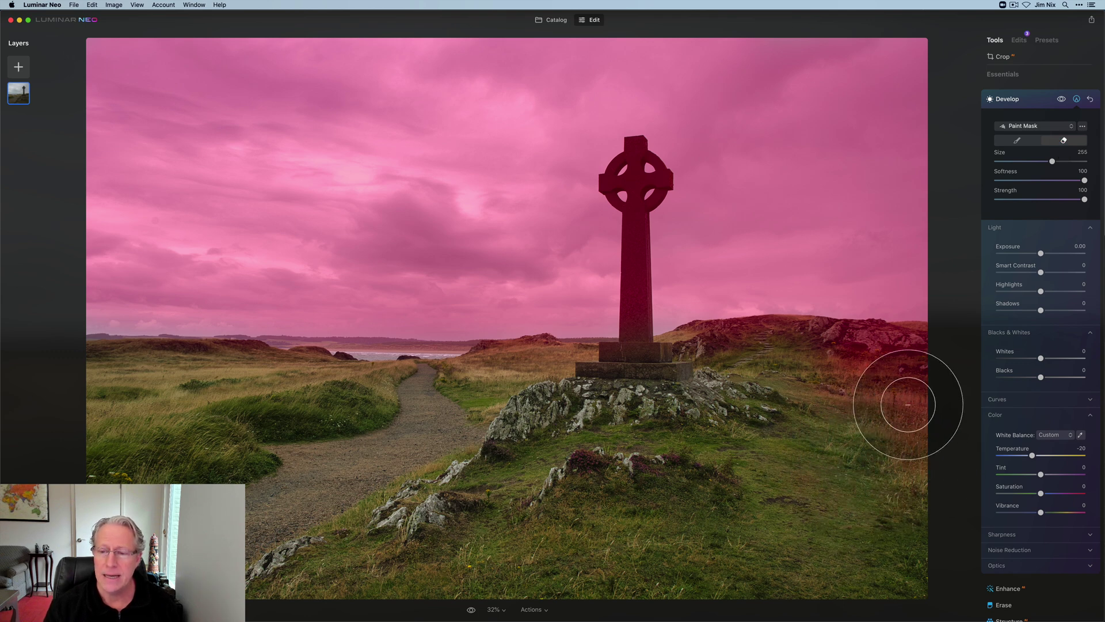
mouse_move(908, 405)
left_mouse_down()
mouse_move(837, 385)
mouse_move(918, 378)
mouse_move(781, 366)
mouse_move(864, 378)
mouse_move(722, 378)
left_mouse_up()
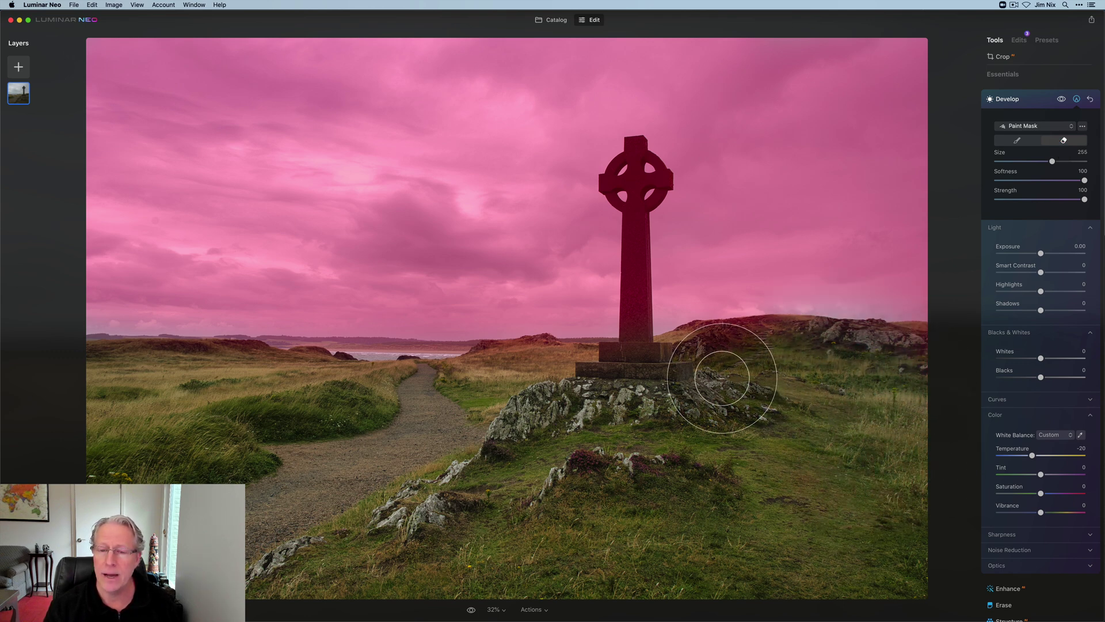
left_click(1076, 100)
left_click(1043, 104)
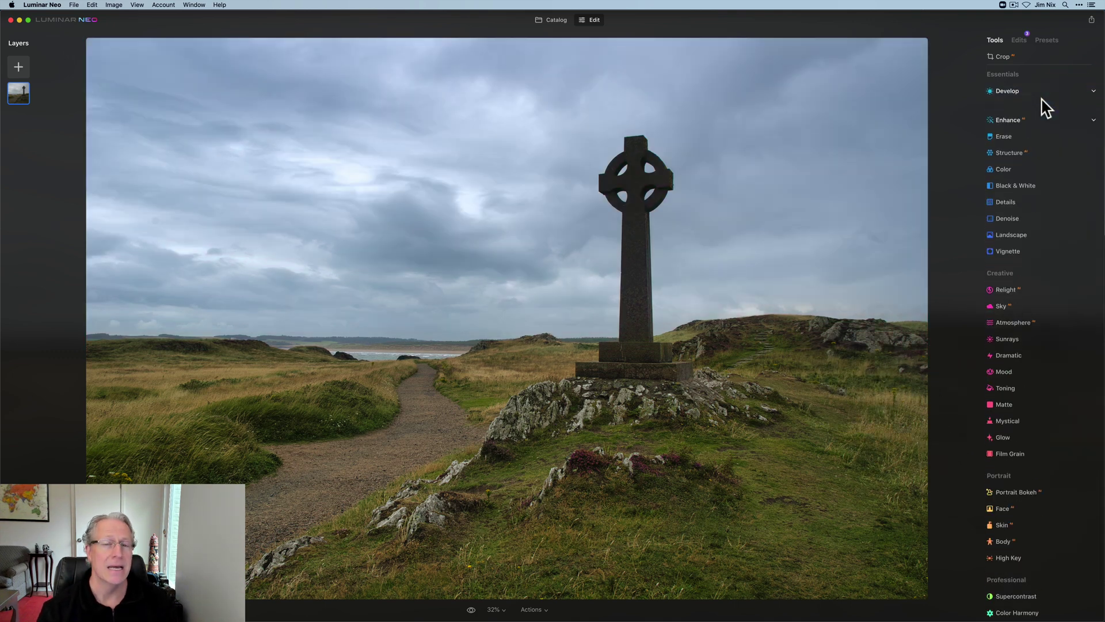